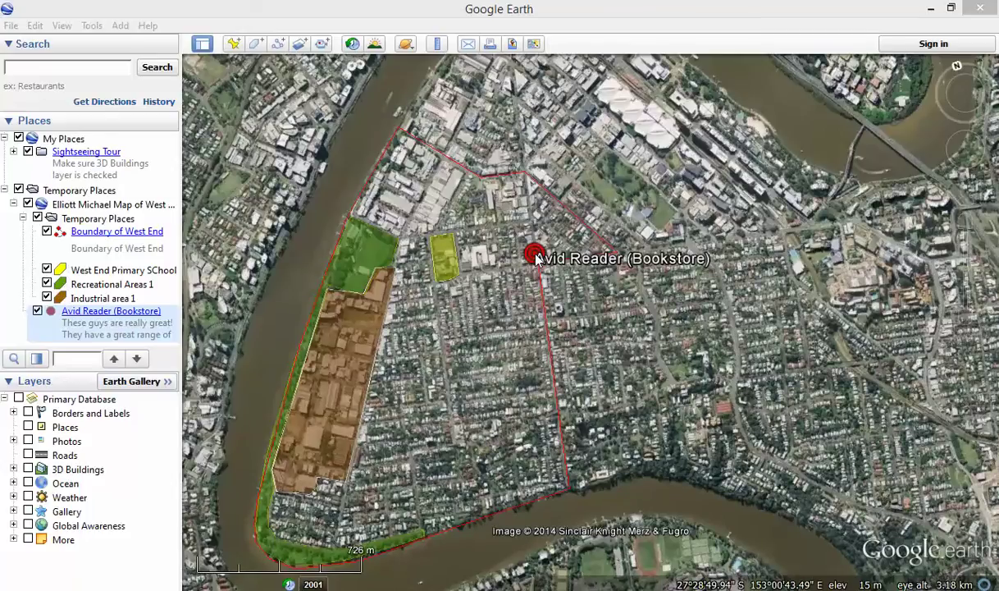
Review the Avid Reader balloon, then open the Avid Reader (Bookstore) placemark's Properties.
click(535, 256)
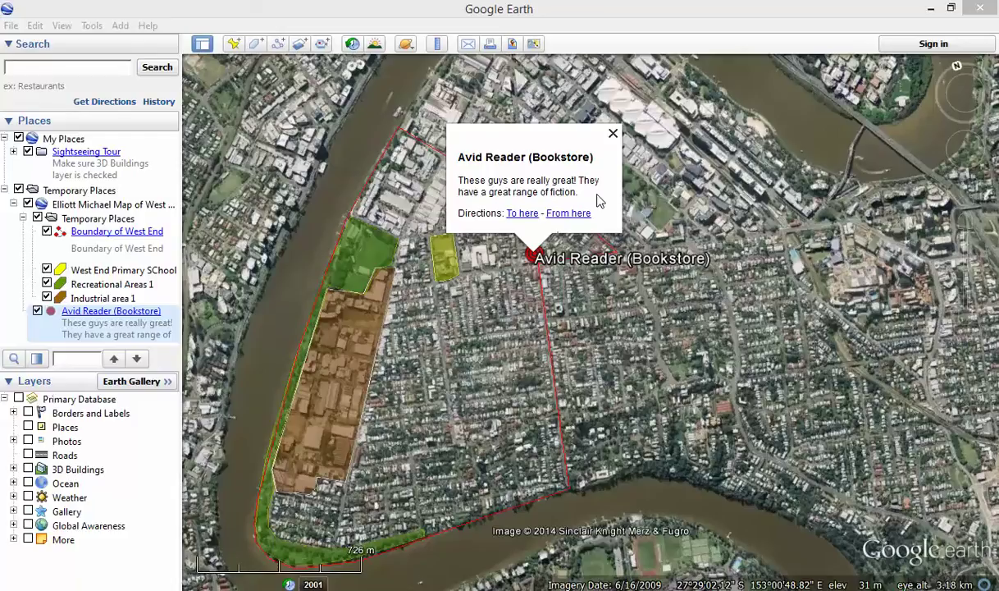
click(612, 133)
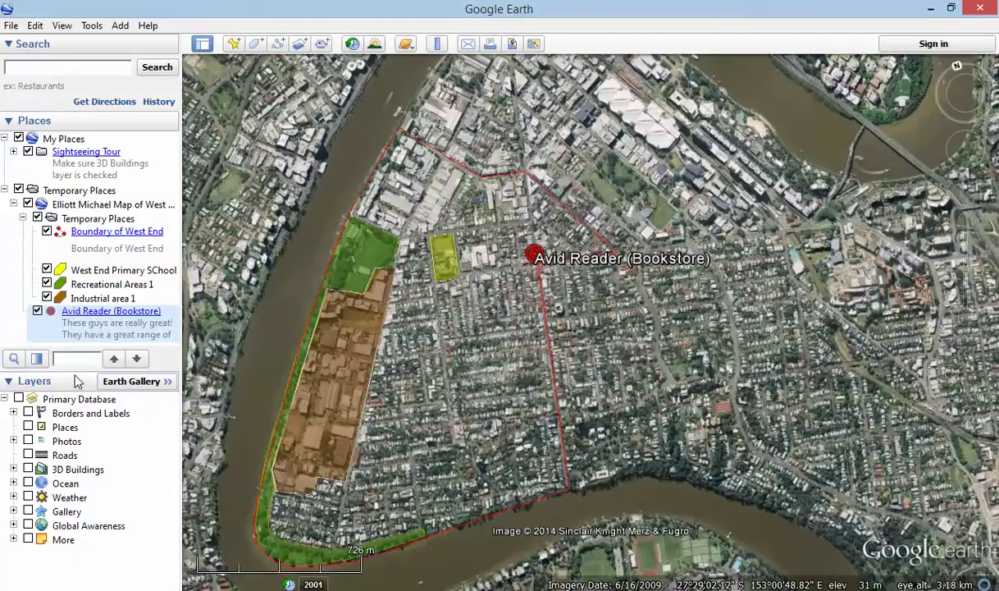
drag(72, 368, 62, 494)
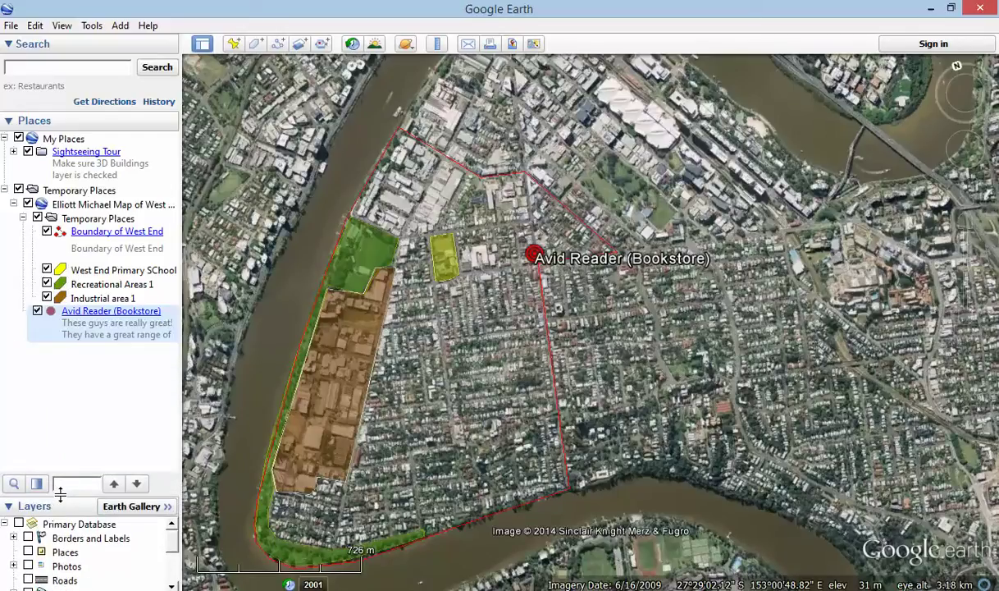
right_click(109, 331)
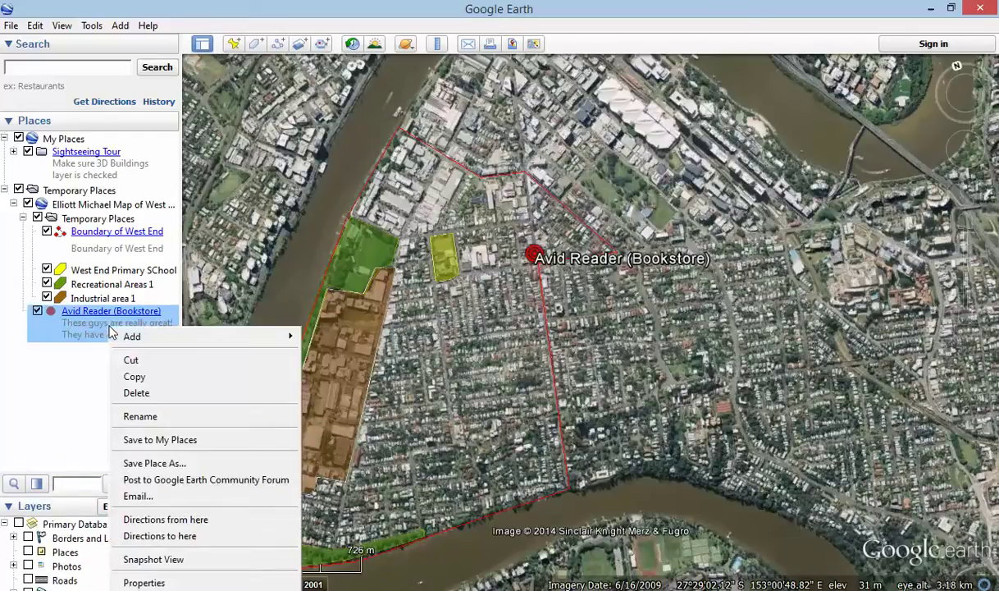
click(143, 582)
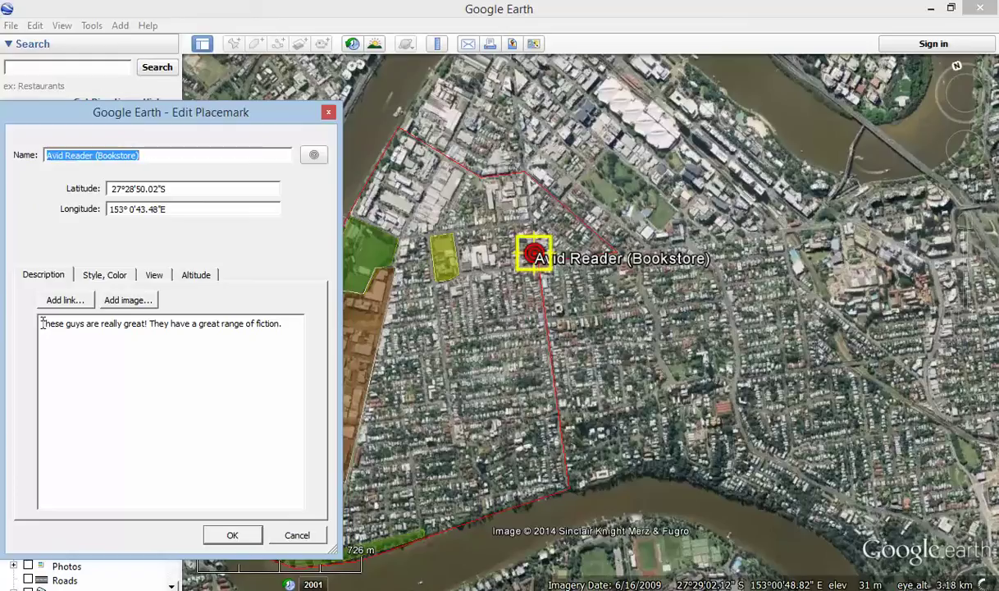
Add a new blank line after the placemark's fiction-praising description.
click(283, 324)
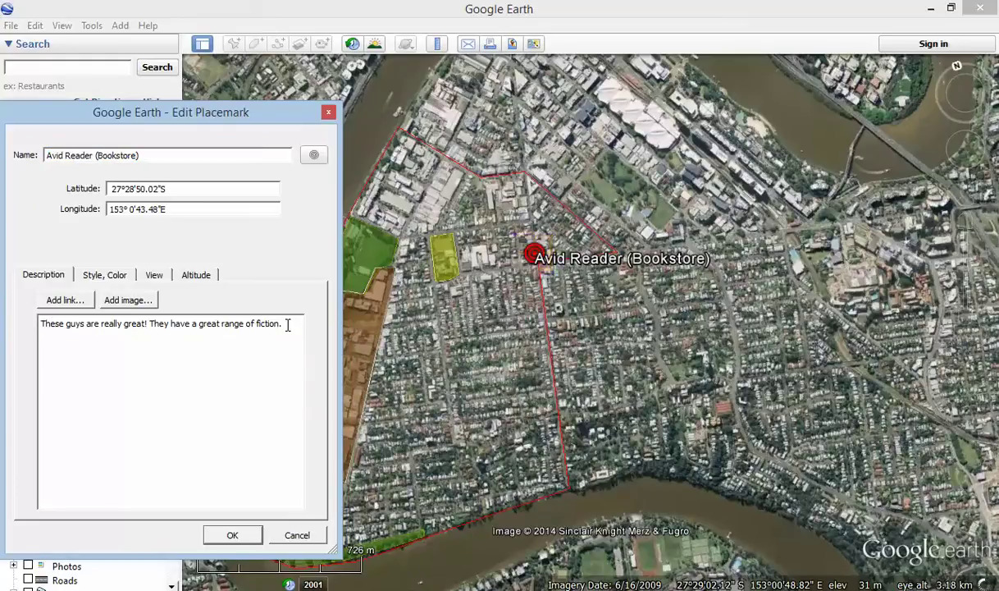
key(Return)
click(47, 334)
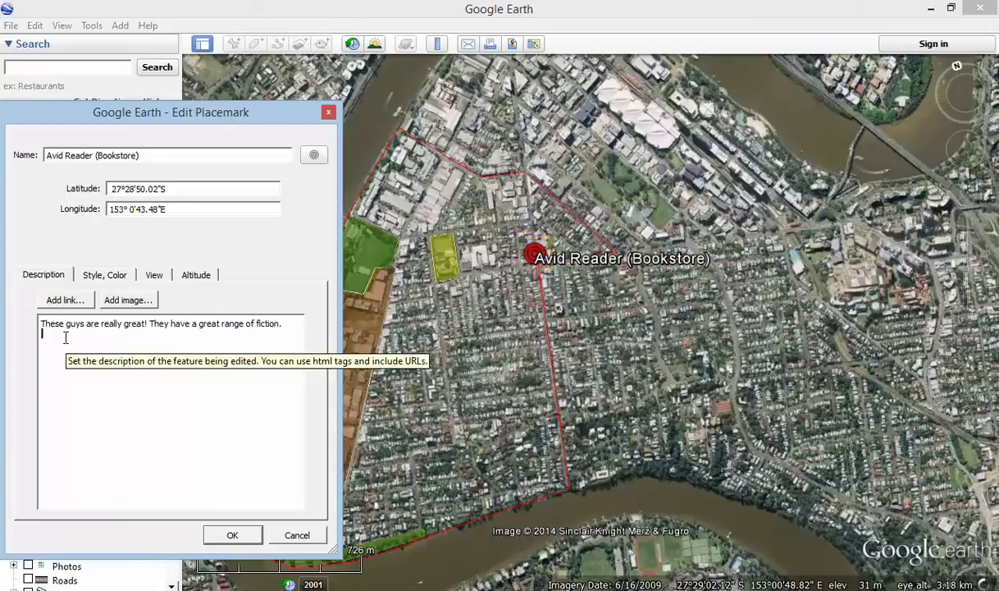
Copy the avidreader.com.au address from the Avid Reader homepage in Chrome and return to Google Earth.
mouse_move(303, 590)
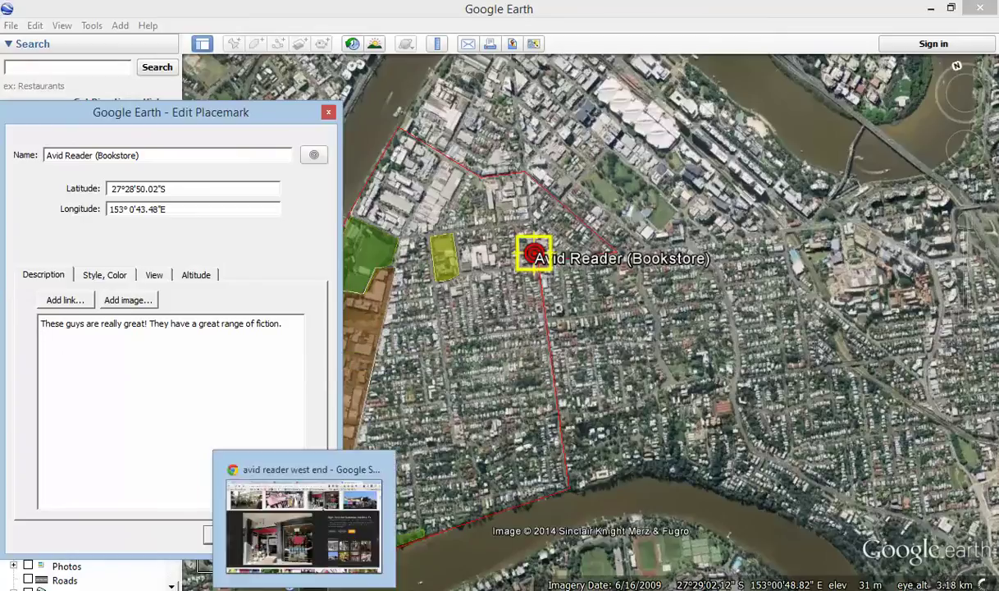
click(304, 524)
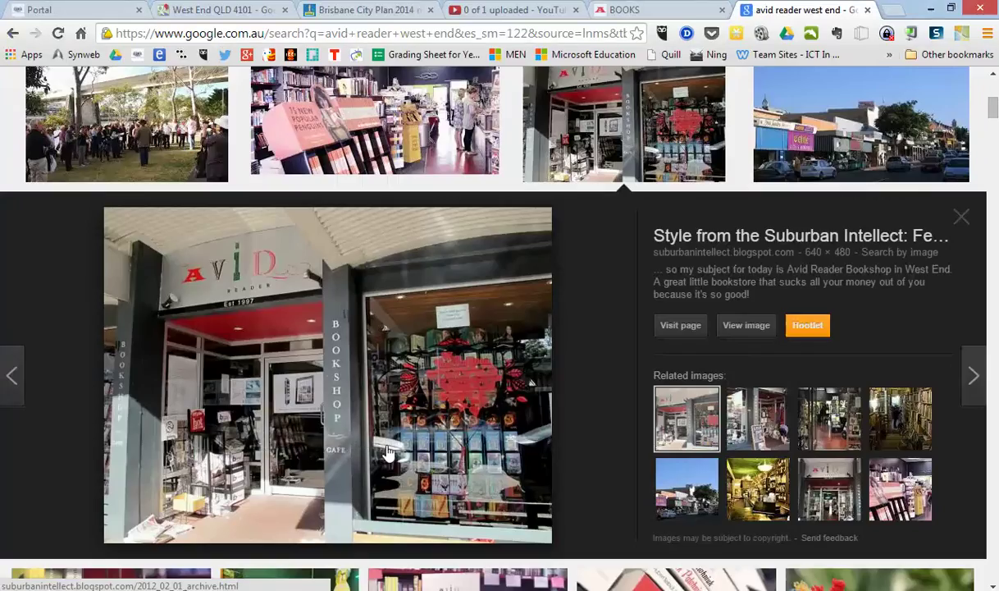
scroll(394, 377, up, 2)
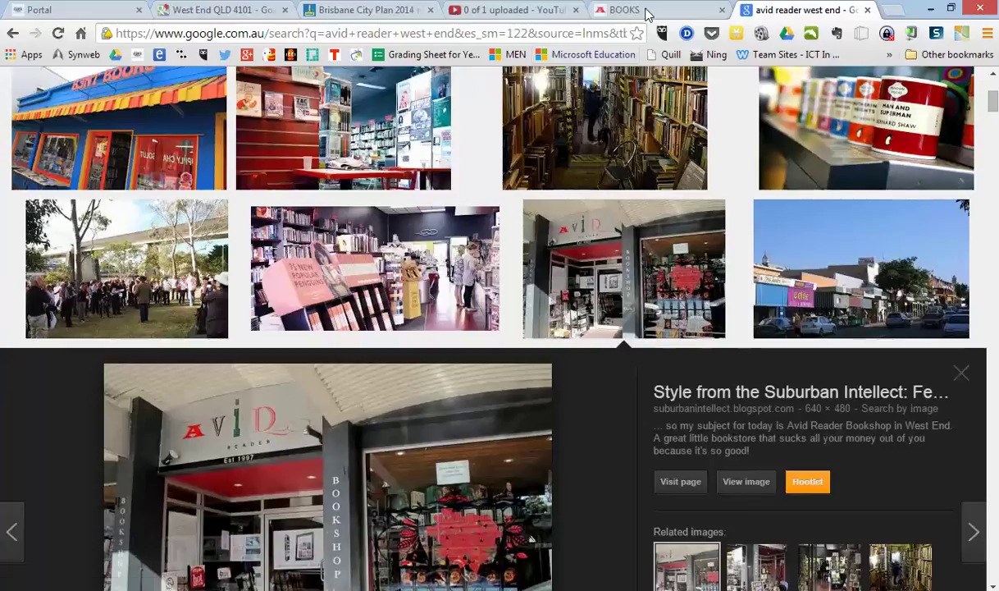
click(624, 10)
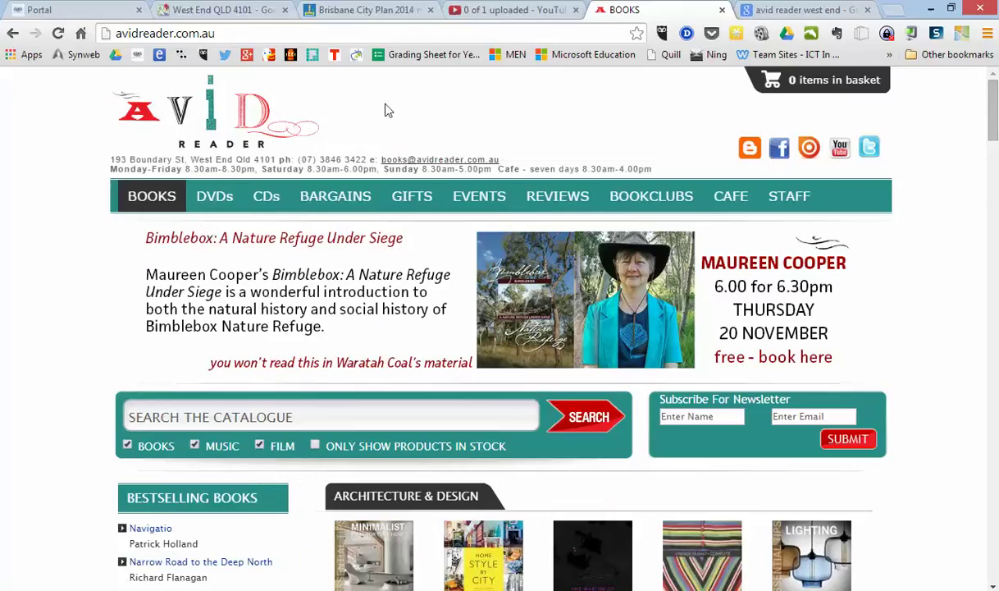
drag(215, 33, 110, 32)
right_click(120, 34)
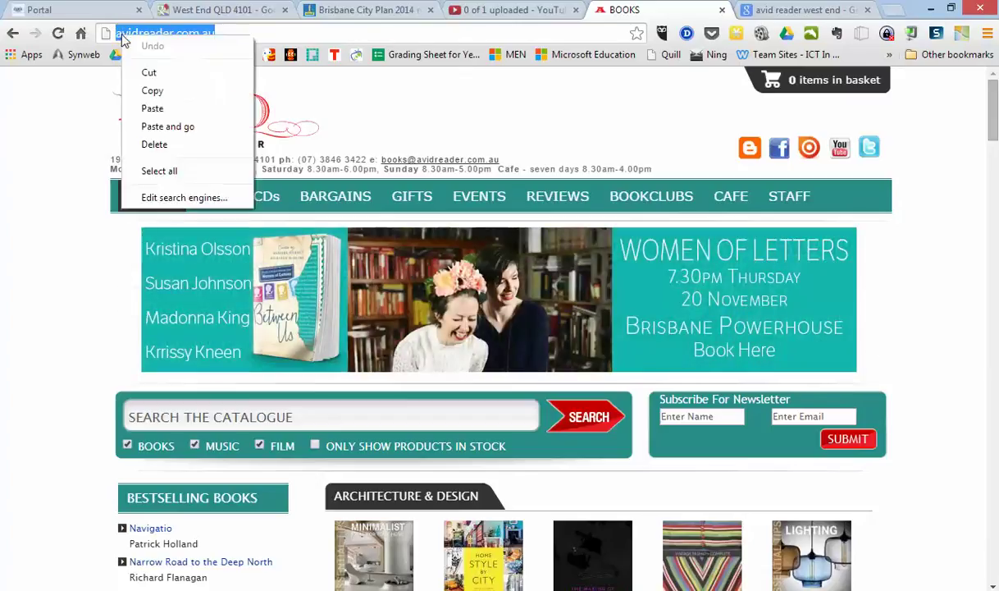
click(154, 91)
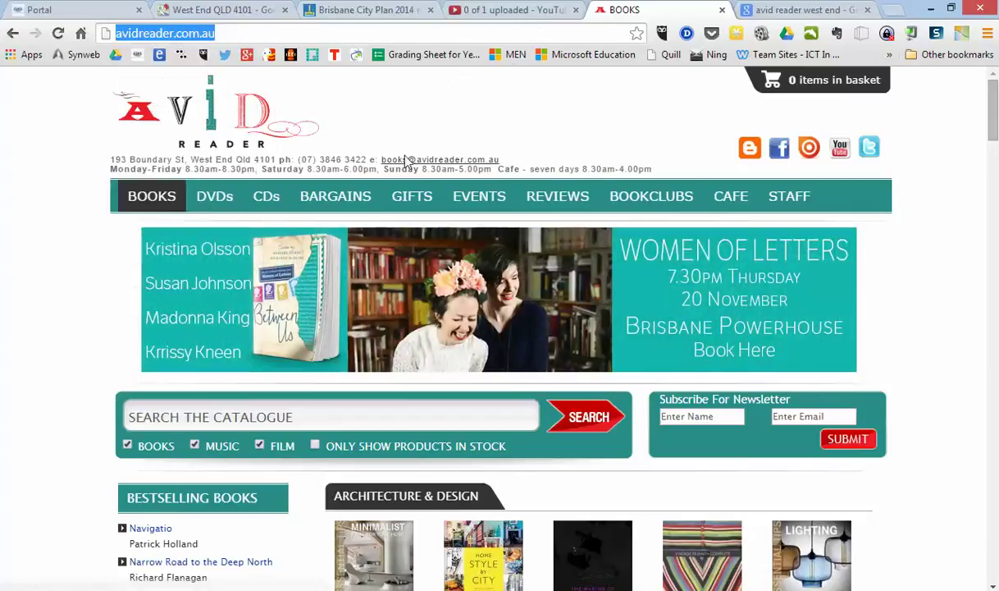
key(alt+Tab)
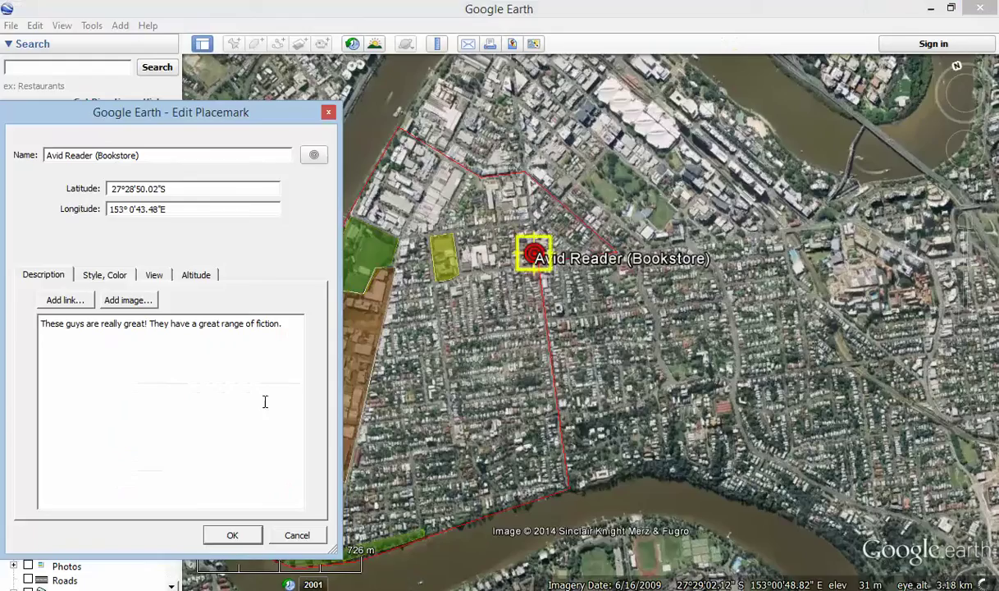
click(70, 302)
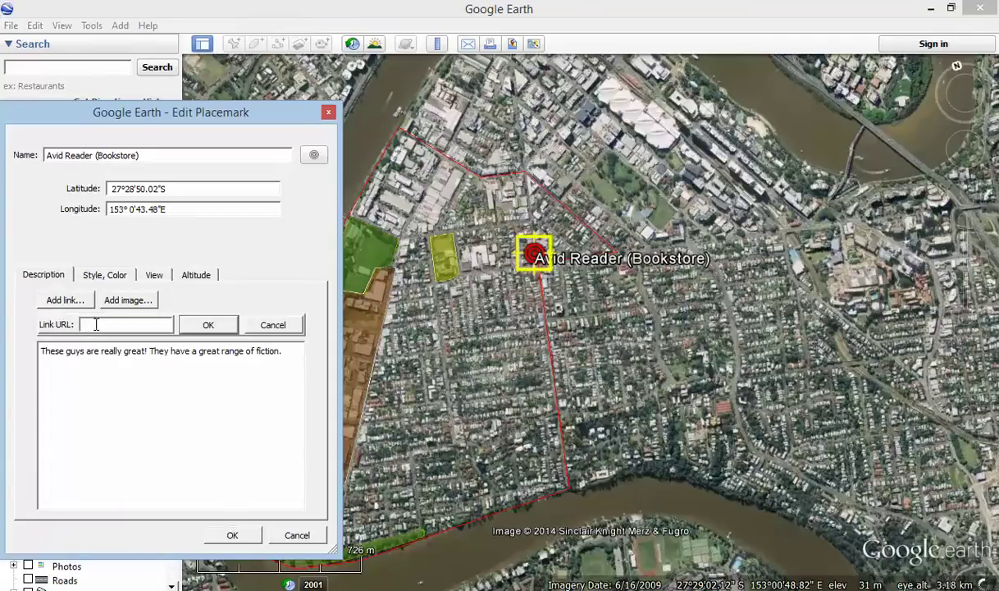
key(ctrl+v)
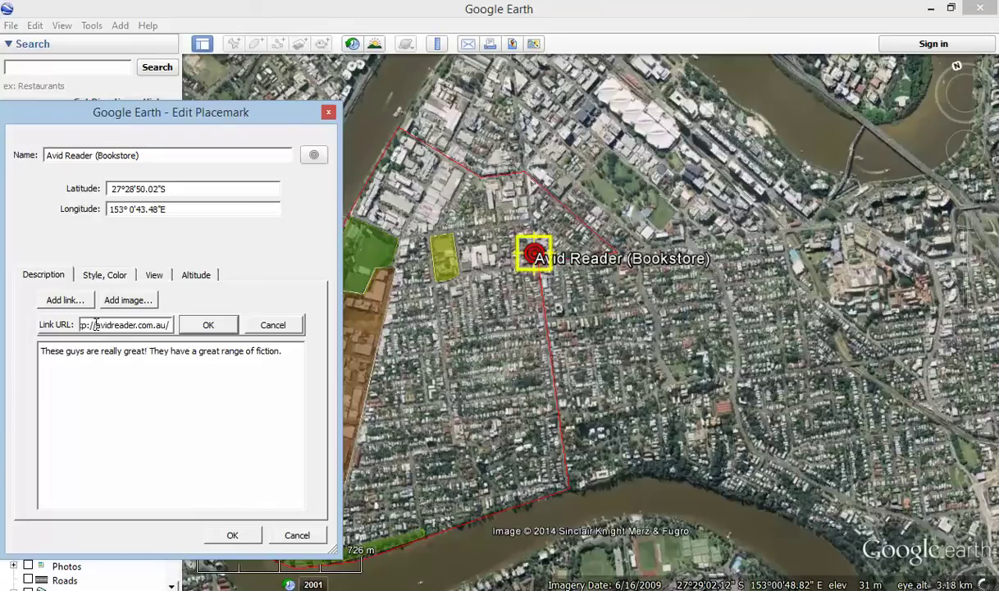
click(206, 325)
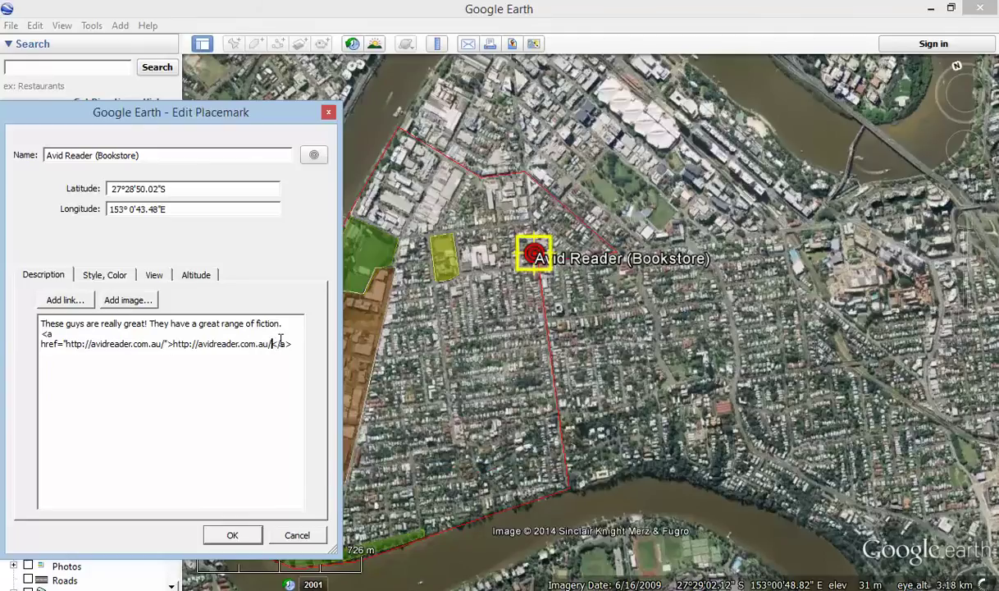
Change the link text to 'Avid Reader Bookstore' and save the placemark edits.
key(BackSpace)
key(BackSpace)
key(BackSpace)
key(BackSpace)
key(BackSpace)
key(BackSpace)
key(BackSpace)
key(BackSpace)
key(BackSpace)
key(BackSpace)
key(BackSpace)
key(BackSpace)
key(BackSpace)
key(BackSpace)
key(BackSpace)
key(BackSpace)
key(BackSpace)
key(BackSpace)
key(BackSpace)
key(BackSpace)
key(BackSpace)
key(BackSpace)
key(BackSpace)
key(BackSpace)
key(BackSpace)
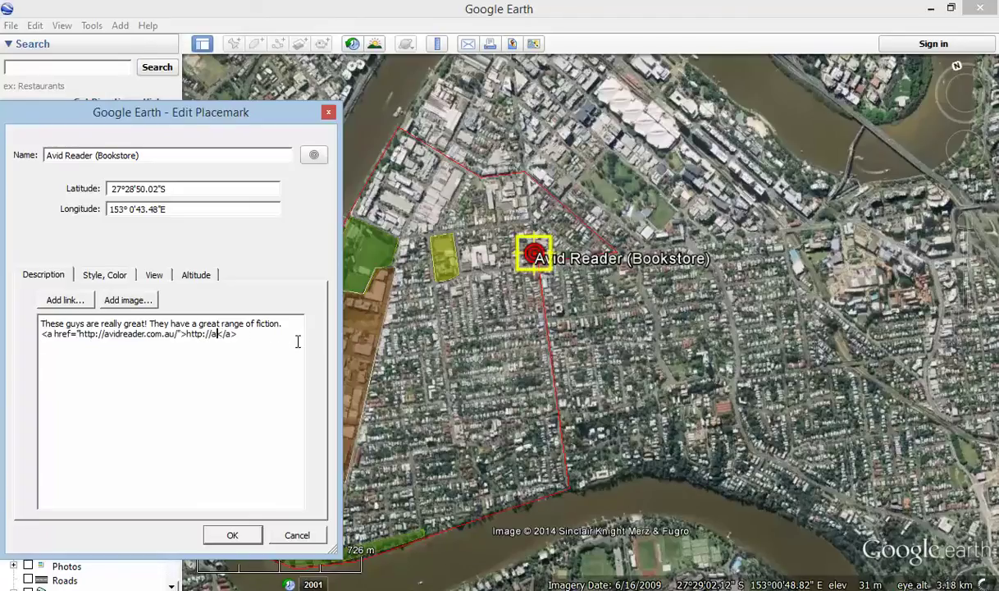
text(Avid REade)
key(BackSpace)
key(BackSpace)
key(BackSpace)
key(BackSpace)
text(eader Bookstore)
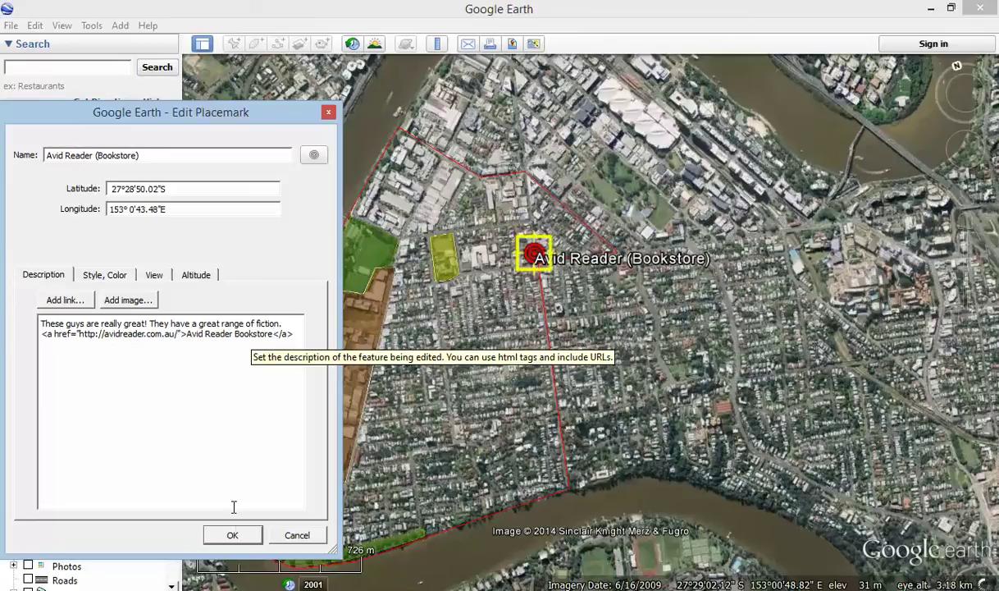
click(232, 535)
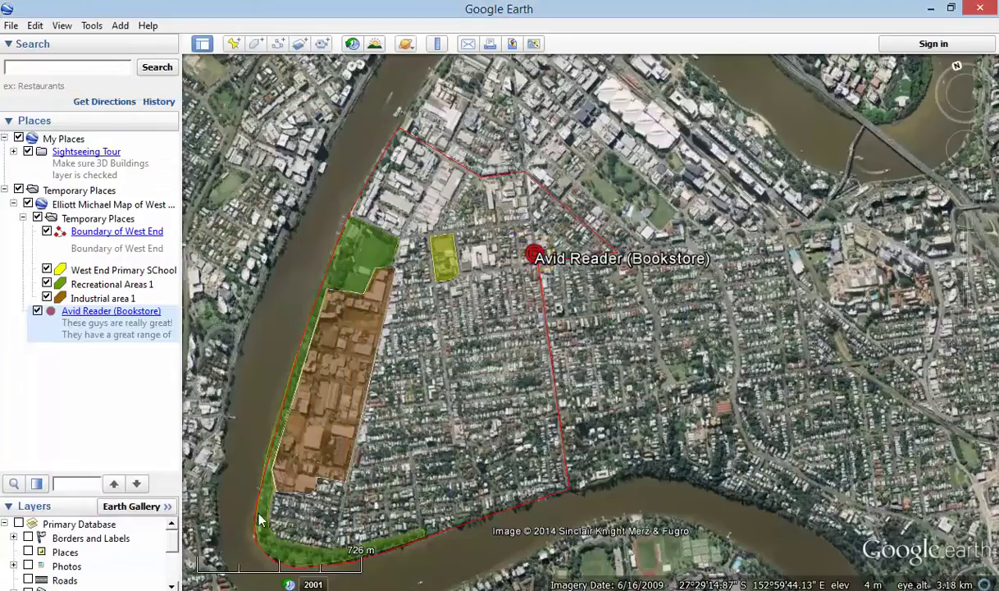
Open the Avid Reader balloon to check the description and bookstore link, then close it.
click(535, 257)
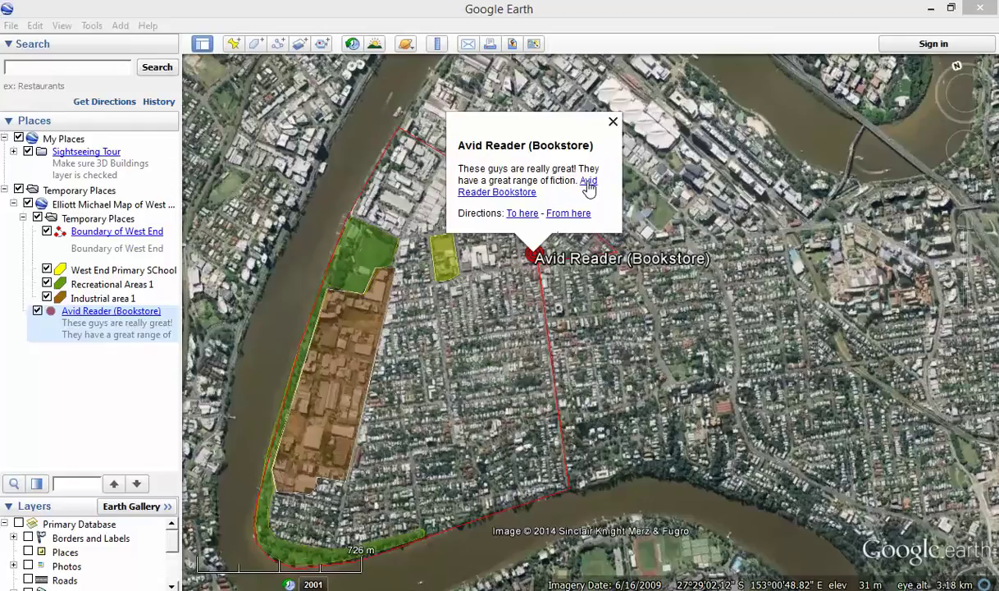
click(613, 122)
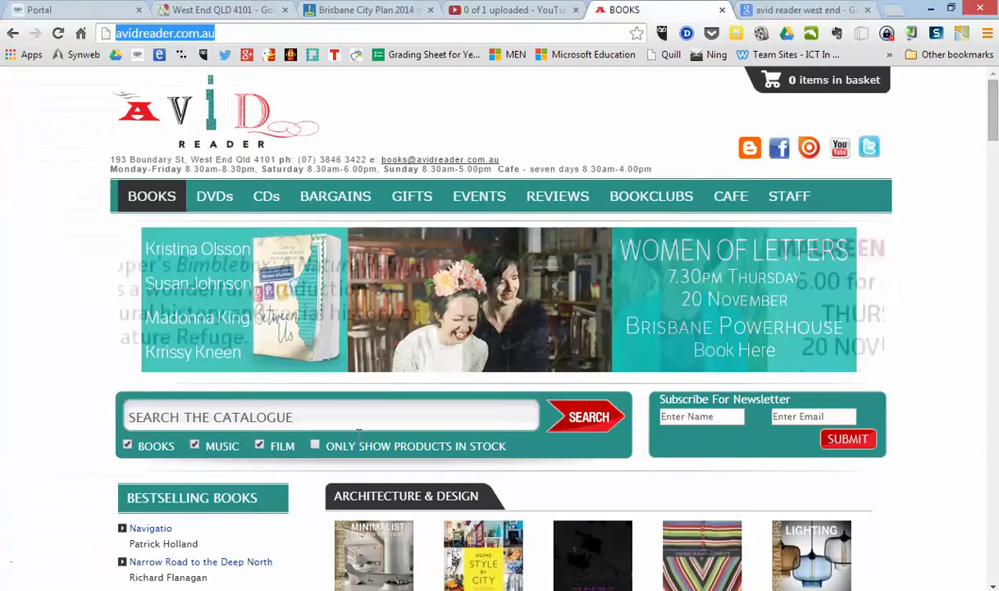
Copy the image URL of the Avid storefront photo from the avid reader west end image results.
click(777, 11)
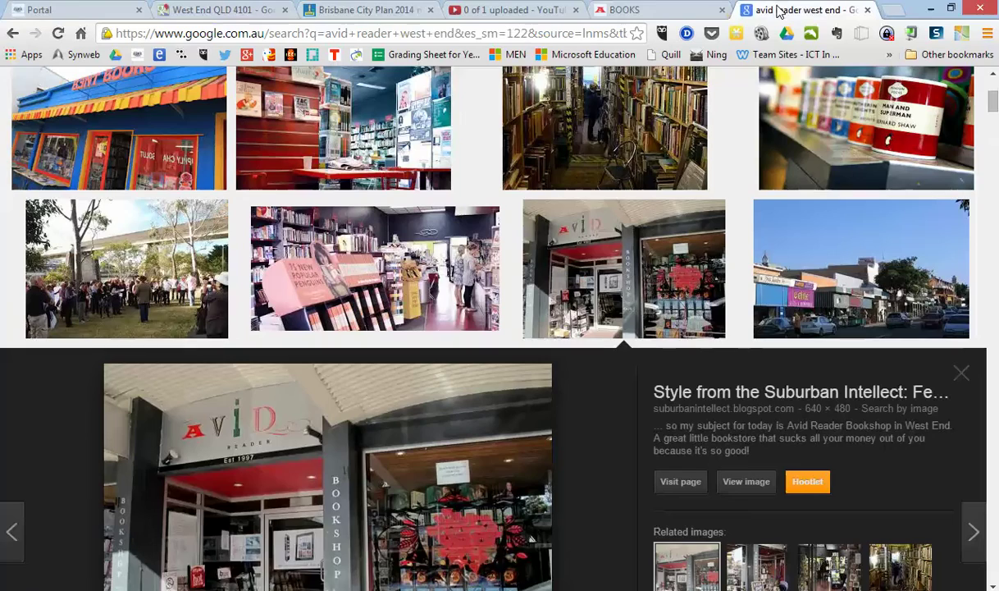
drag(994, 107, 995, 96)
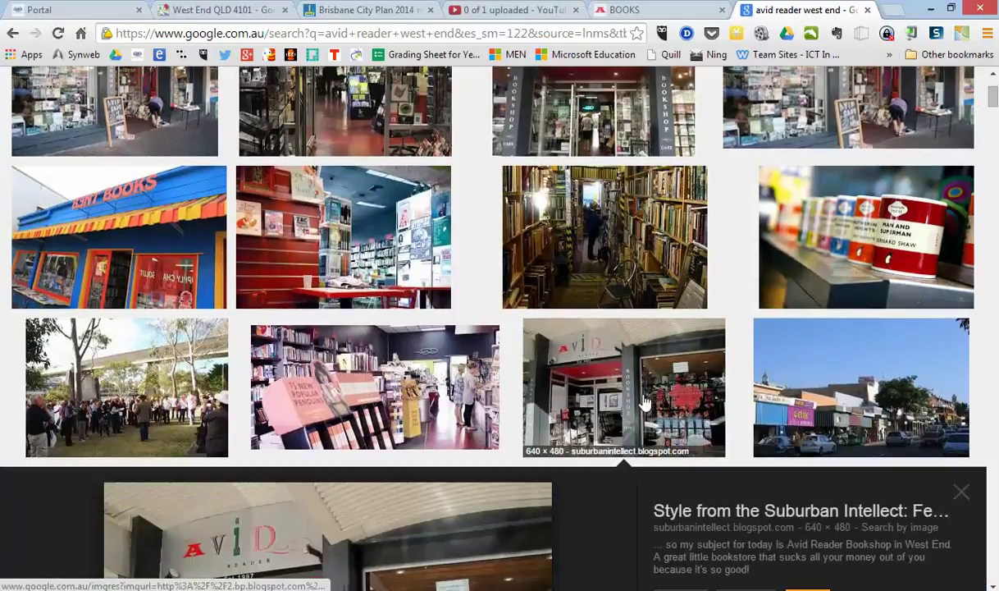
scroll(525, 386, down, 5)
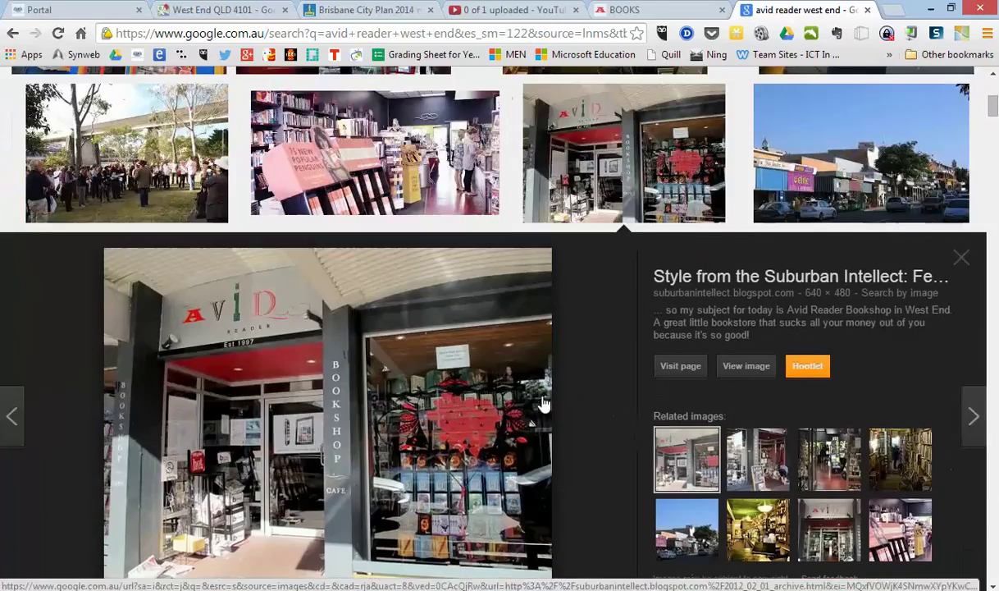
click(960, 102)
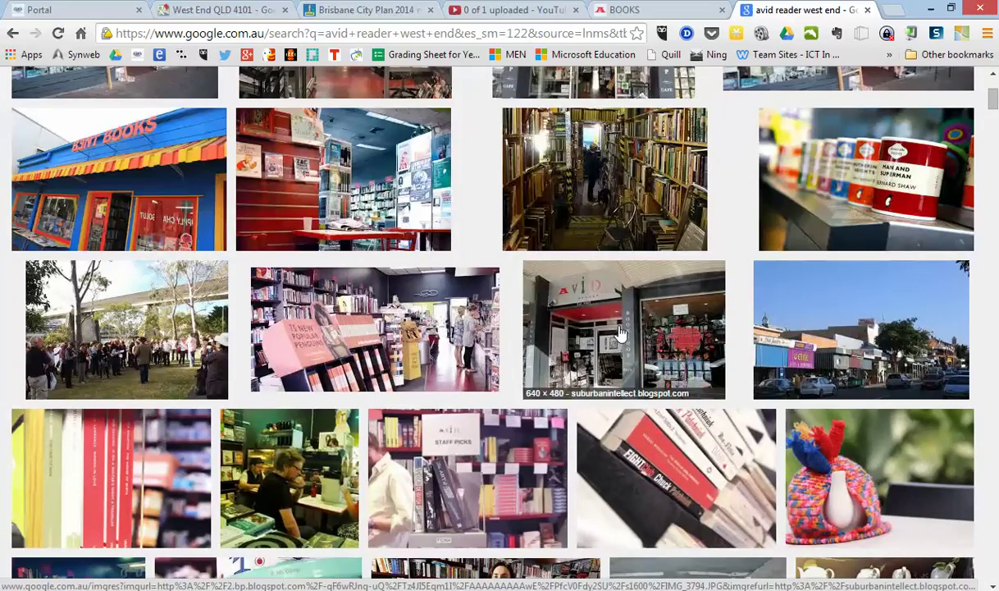
scroll(619, 324, down, 2)
scroll(629, 339, up, 1)
click(618, 267)
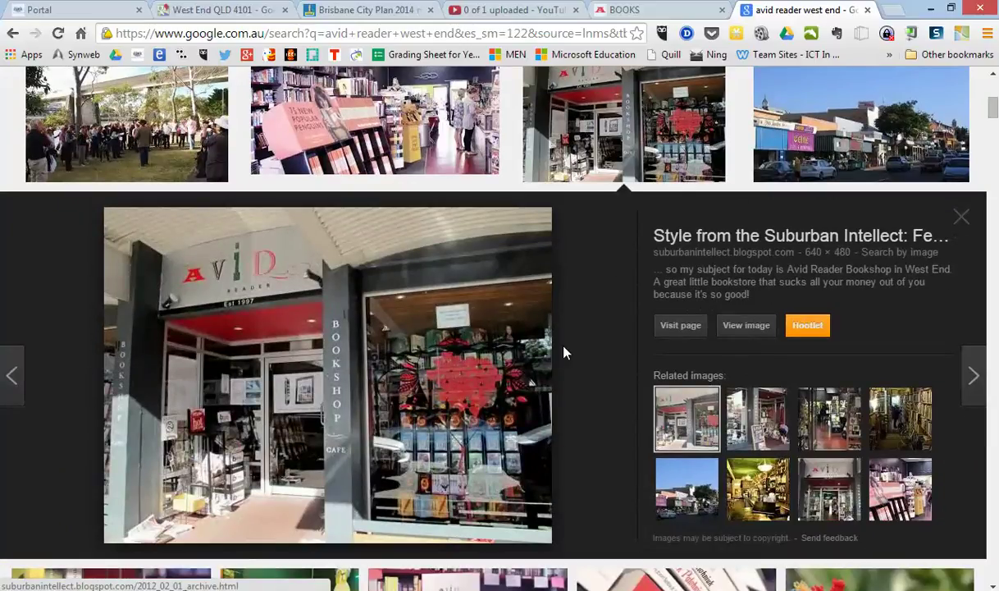
right_click(301, 357)
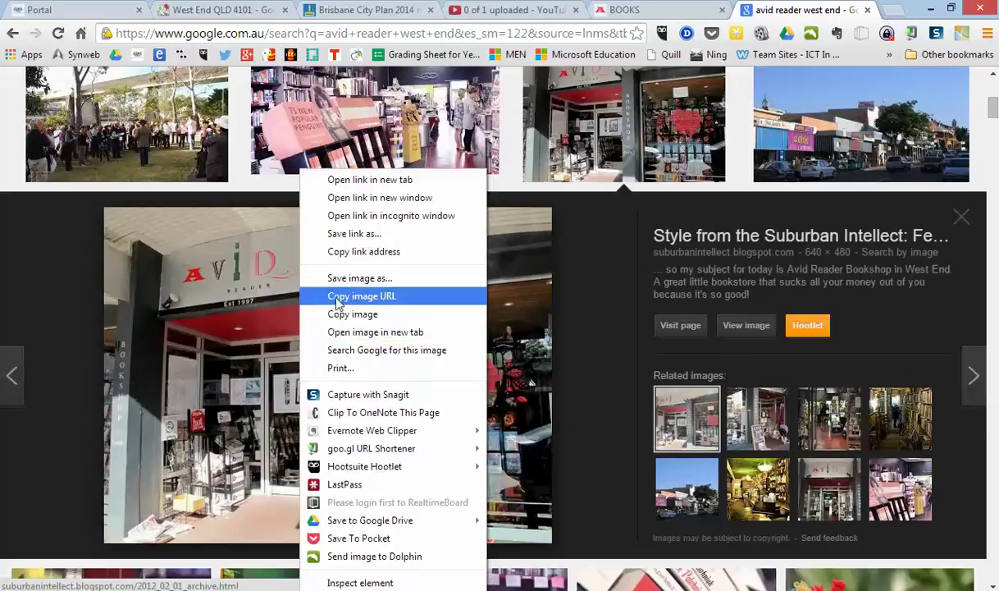
click(390, 302)
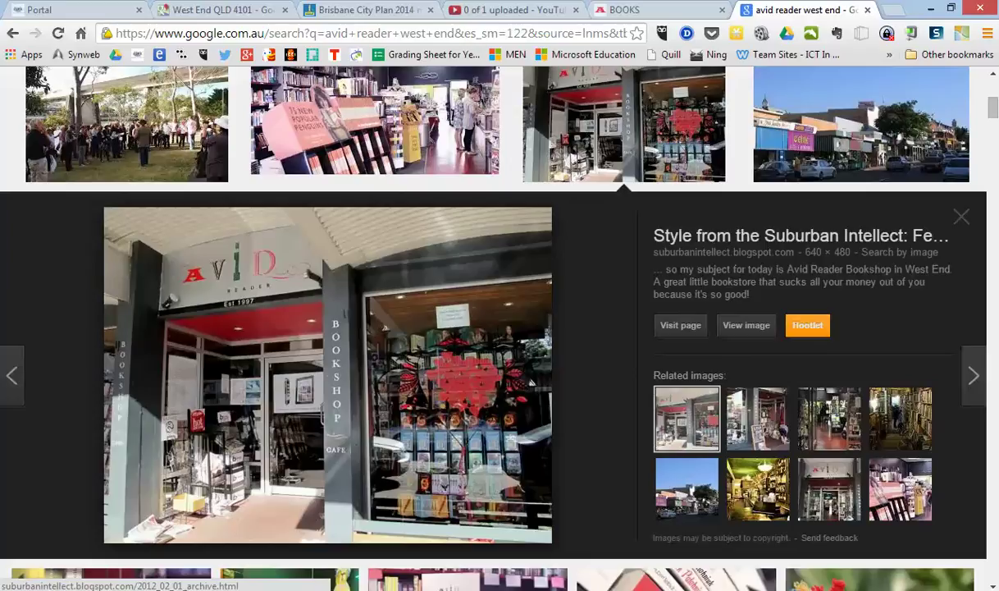
key(alt+Tab)
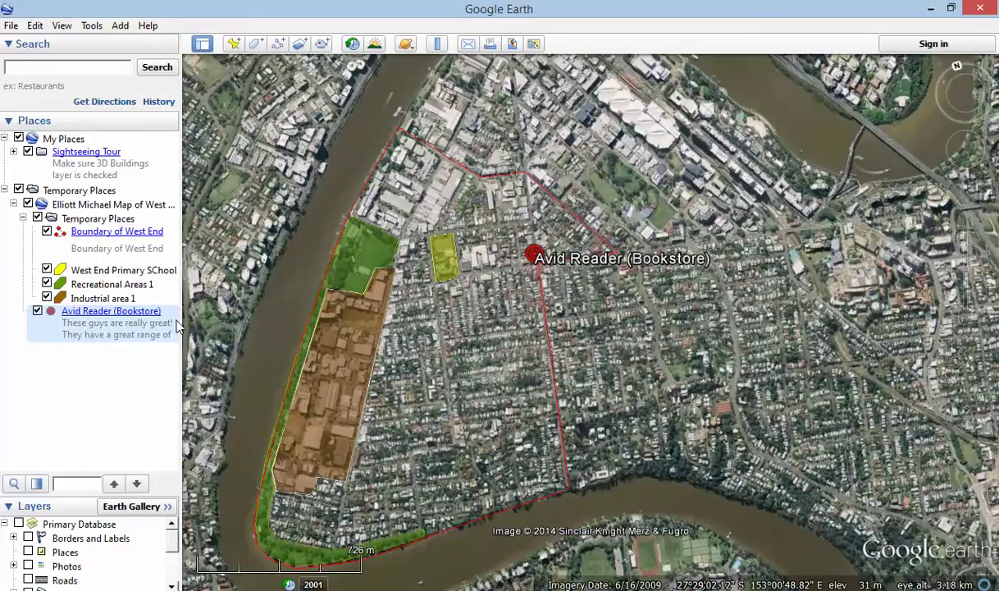
Reopen the Avid Reader placemark's properties and add a new line after the bookstore link.
right_click(164, 327)
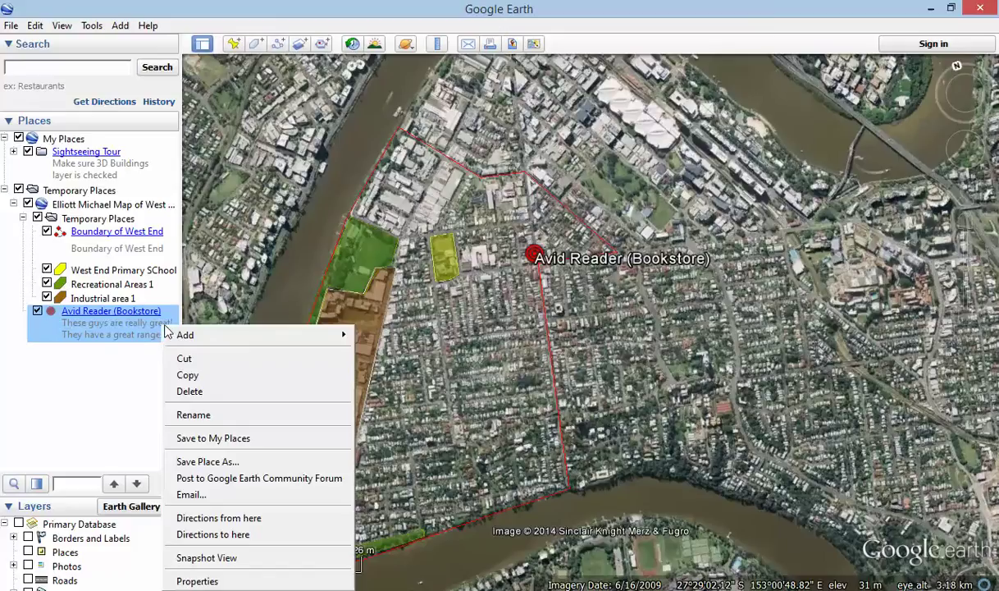
click(241, 582)
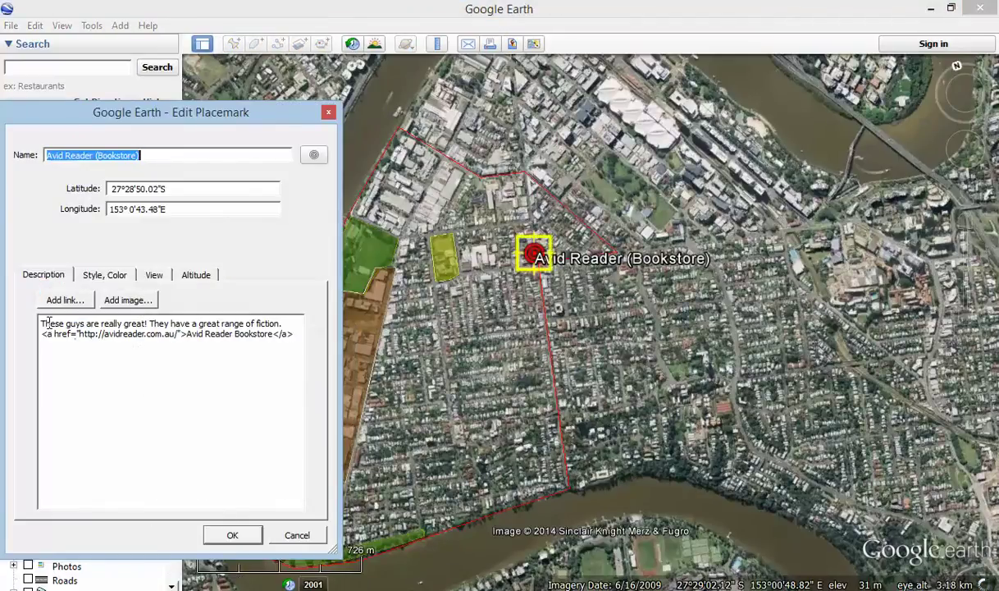
click(297, 333)
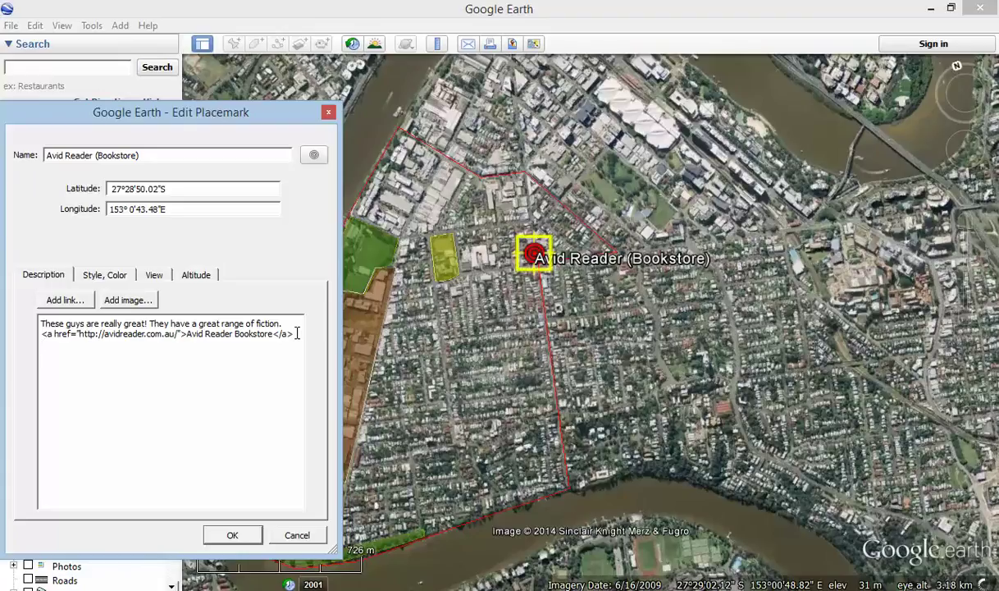
key(Return)
click(42, 322)
click(283, 316)
Insert the pasted storefront photo IMG_3794.JPG as an image in the description and save.
click(141, 301)
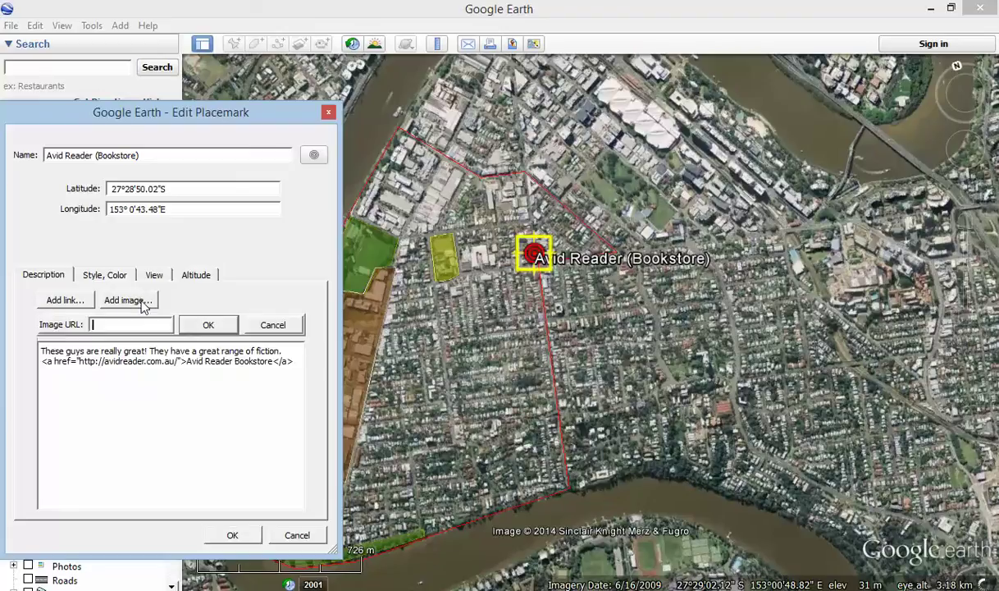
click(129, 324)
key(ctrl+v)
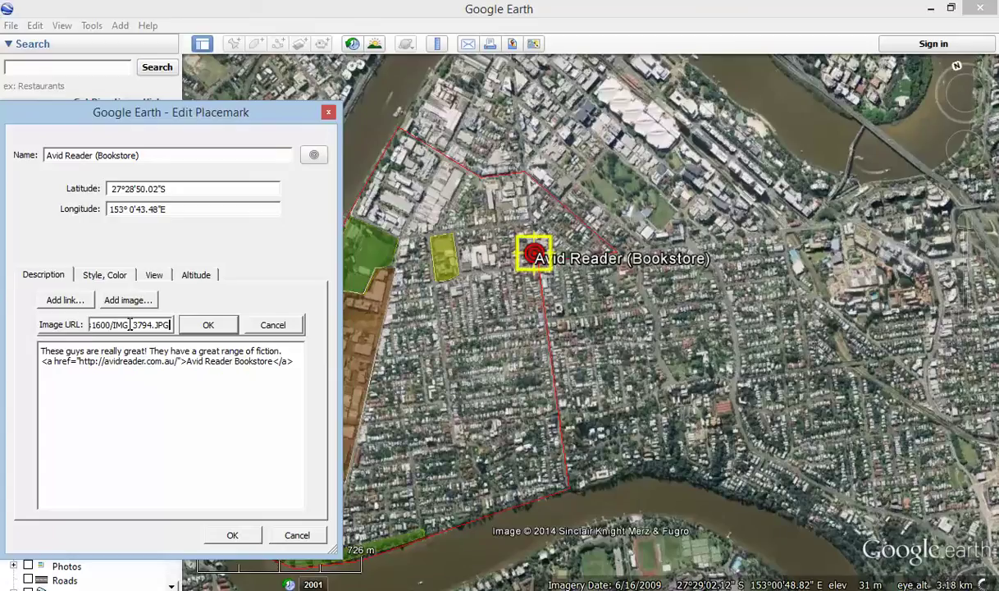
click(208, 325)
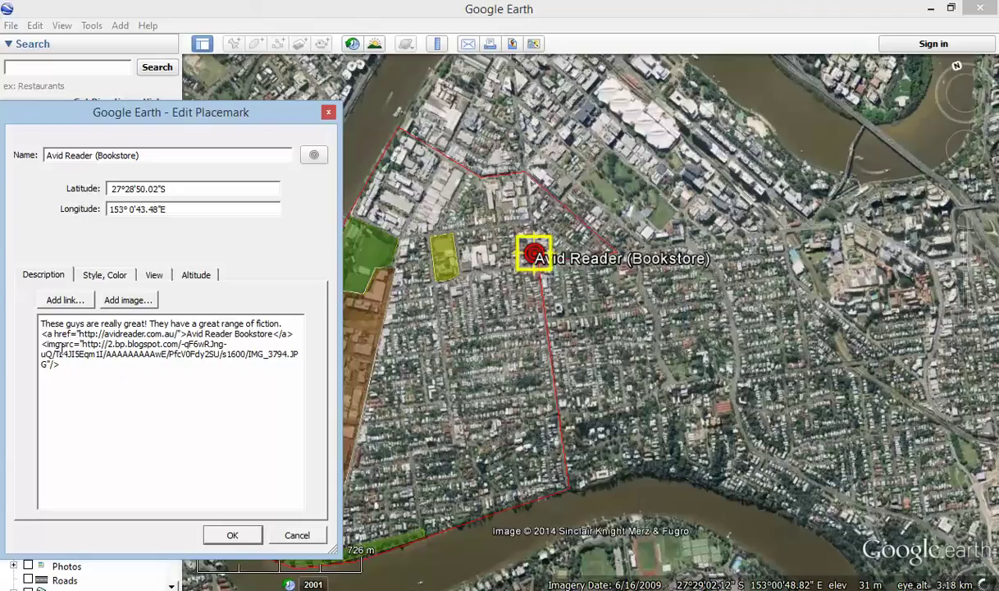
click(232, 535)
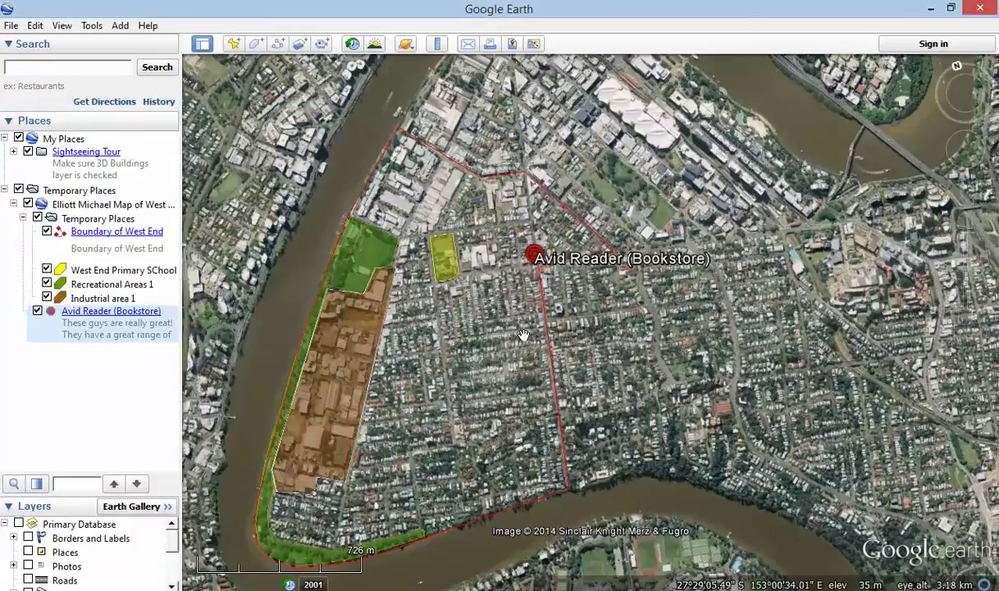
click(535, 257)
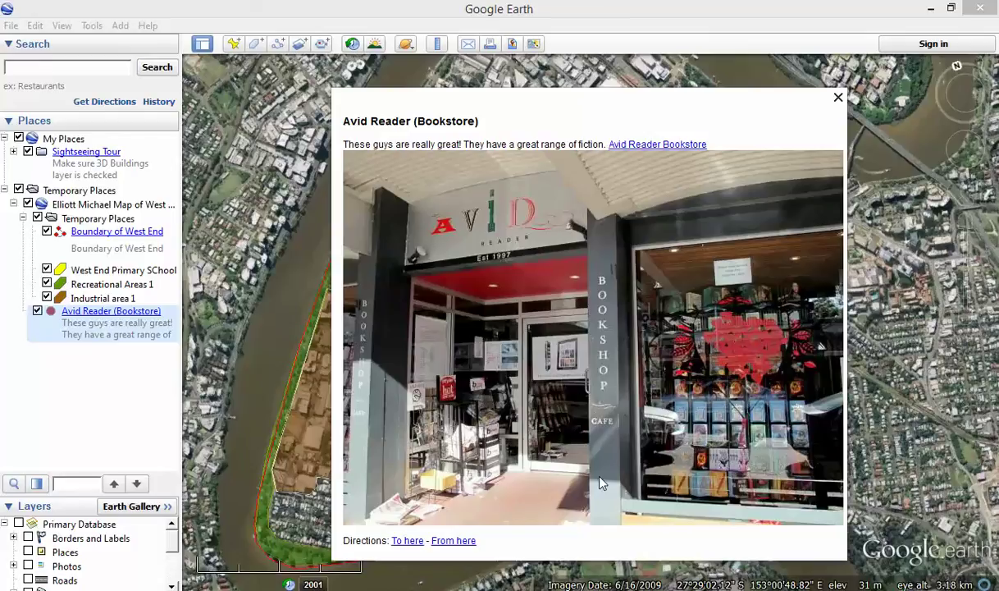
click(838, 99)
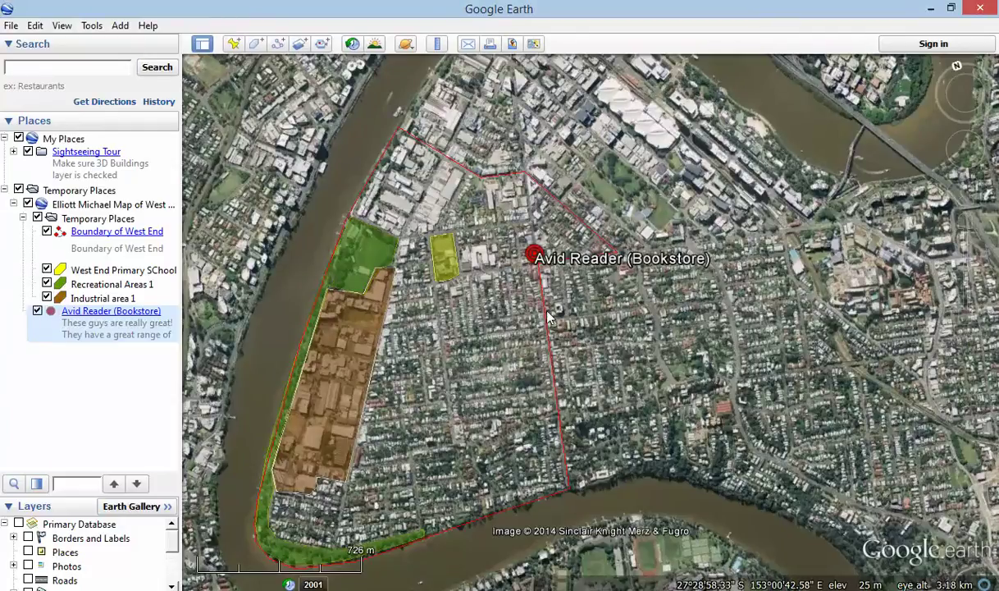